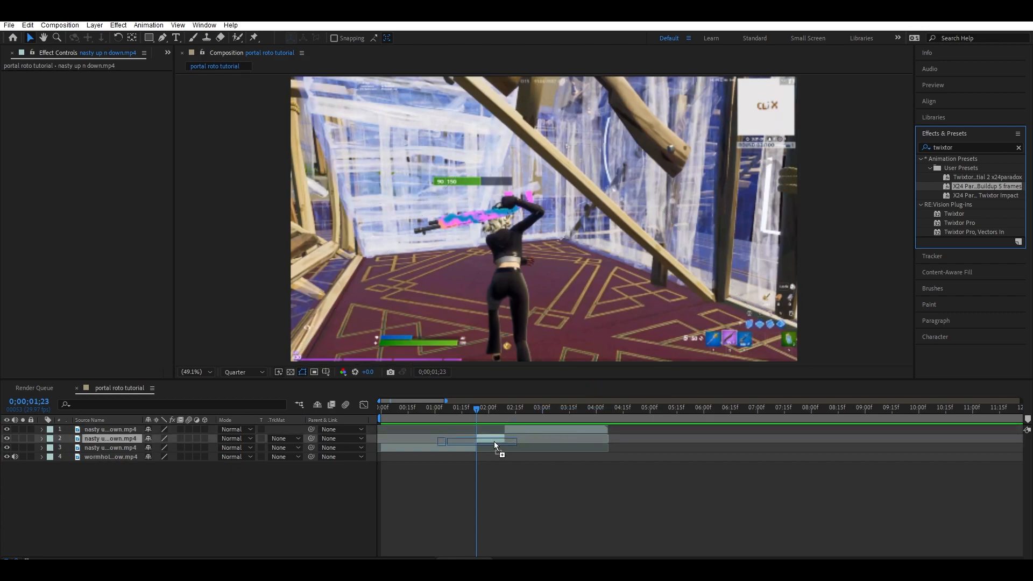
Step: Set the Twixtor Color Source to 2. nasty up n down.mp4 and scrub through the slowed clip to check it
click(112, 112)
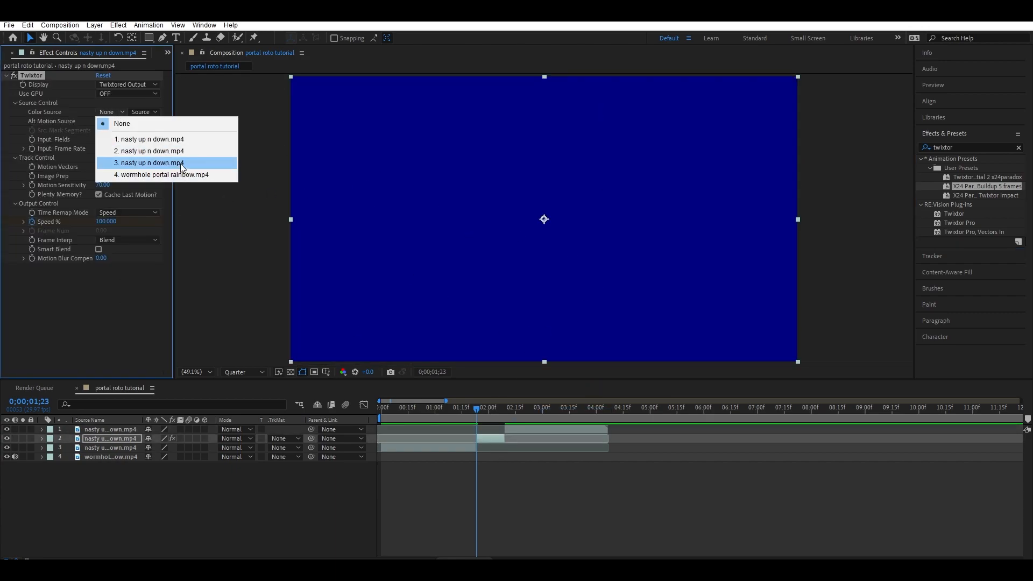
click(169, 151)
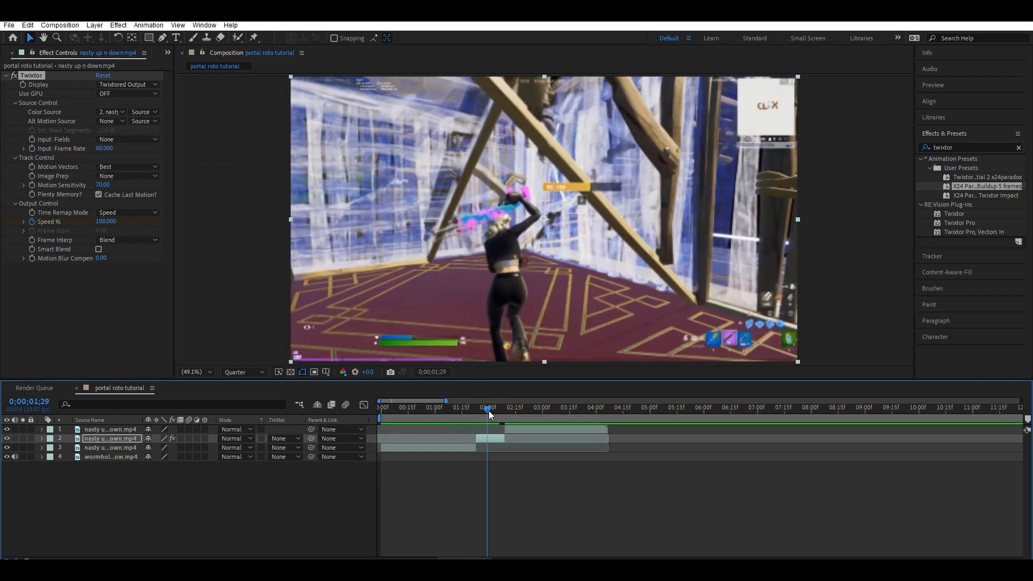
drag(488, 411, 497, 411)
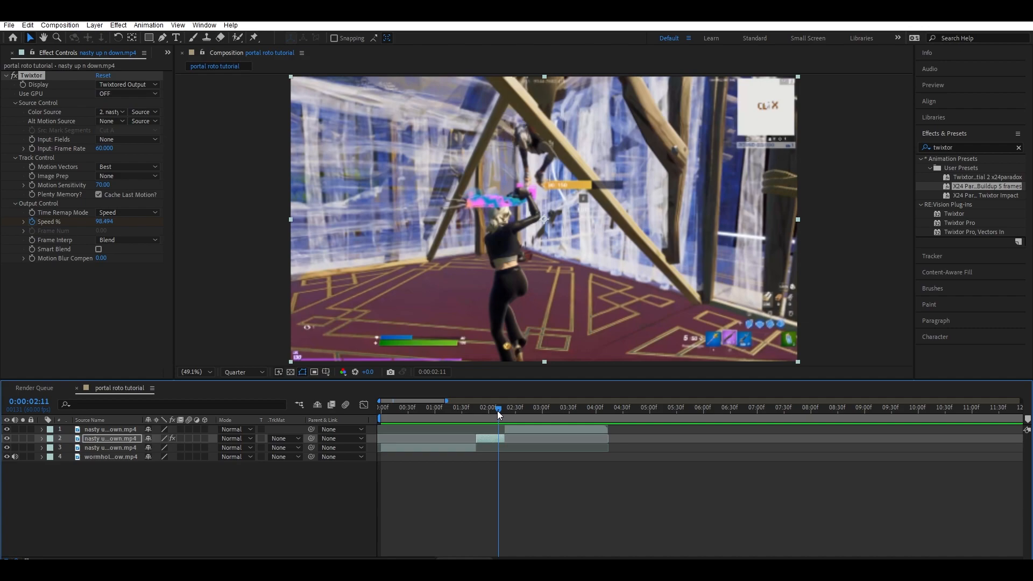
click(55, 149)
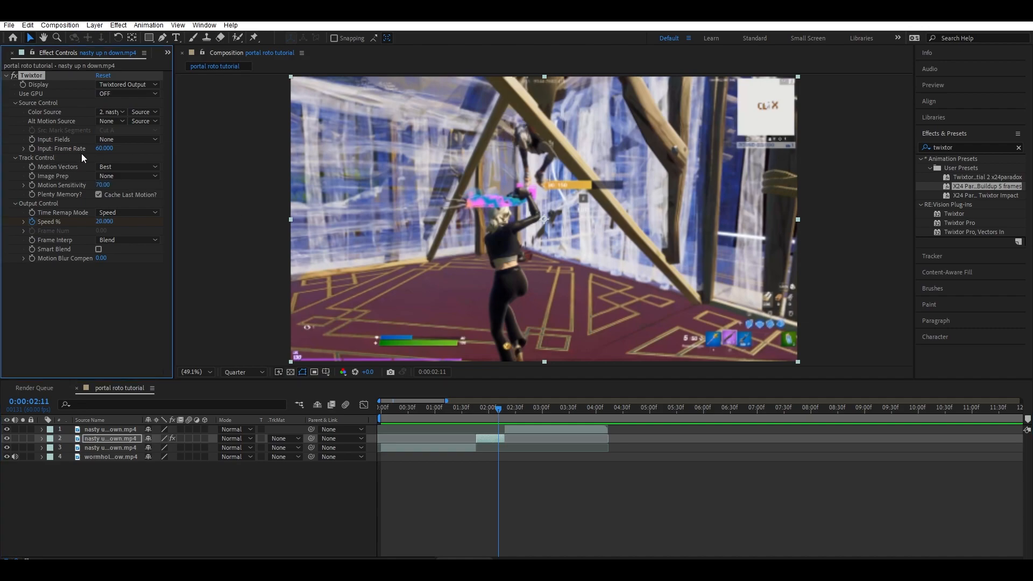
Step: Select the character with the Roto Brush on the layer 2 clip's first frame at 1:46 and propagate the selection through the clip
drag(496, 410, 476, 418)
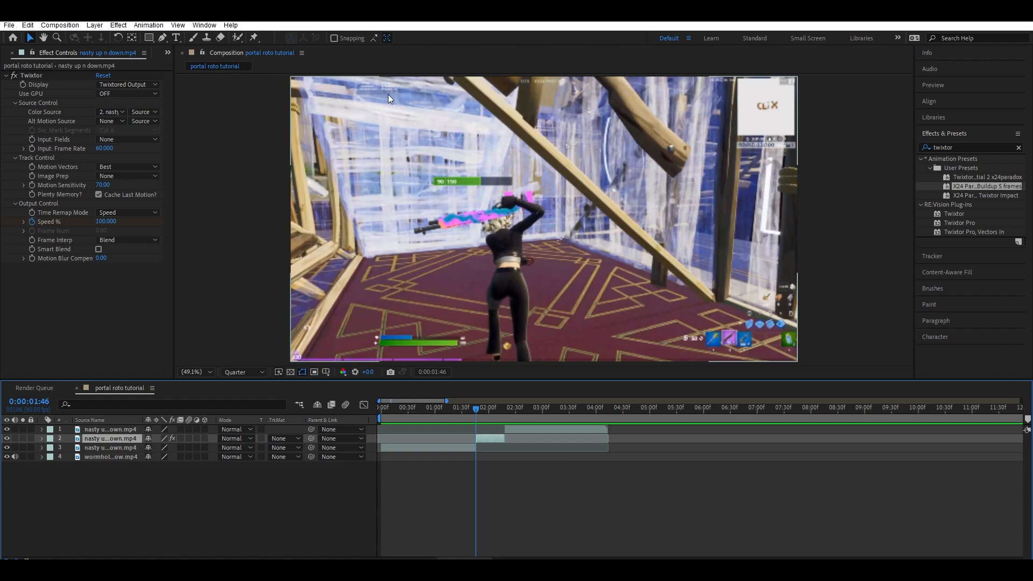
click(238, 38)
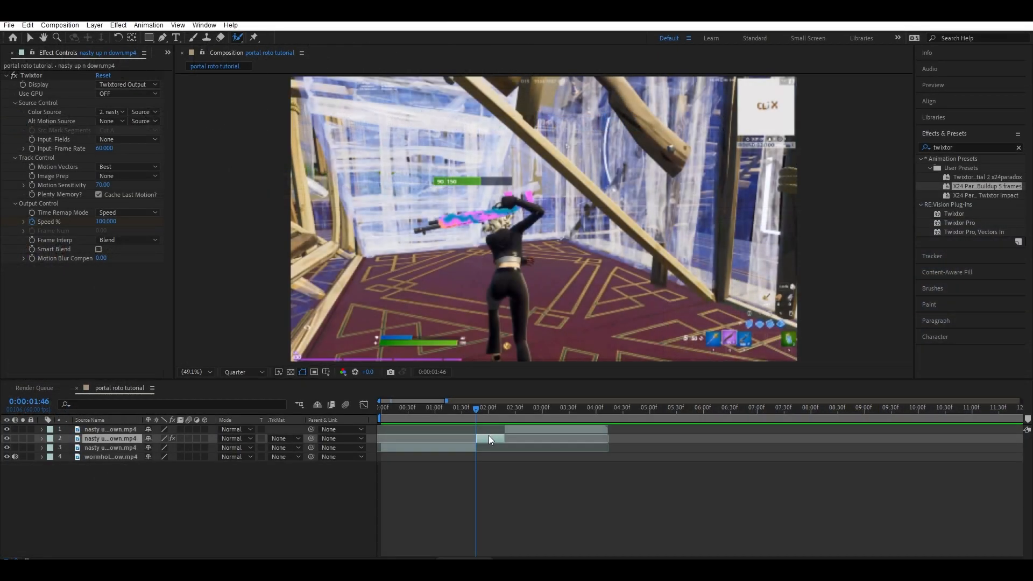
double_click(484, 438)
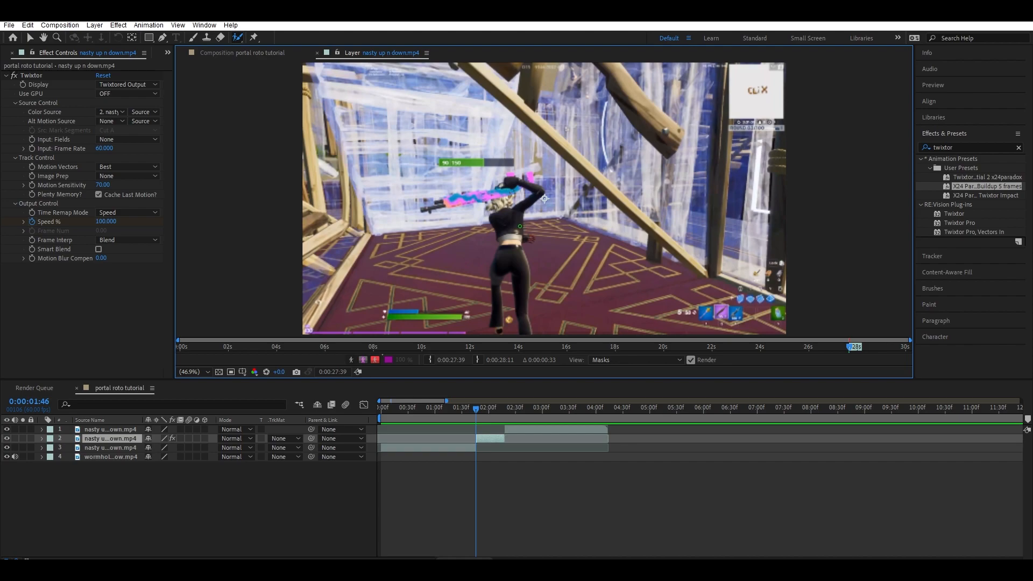
drag(510, 222, 516, 246)
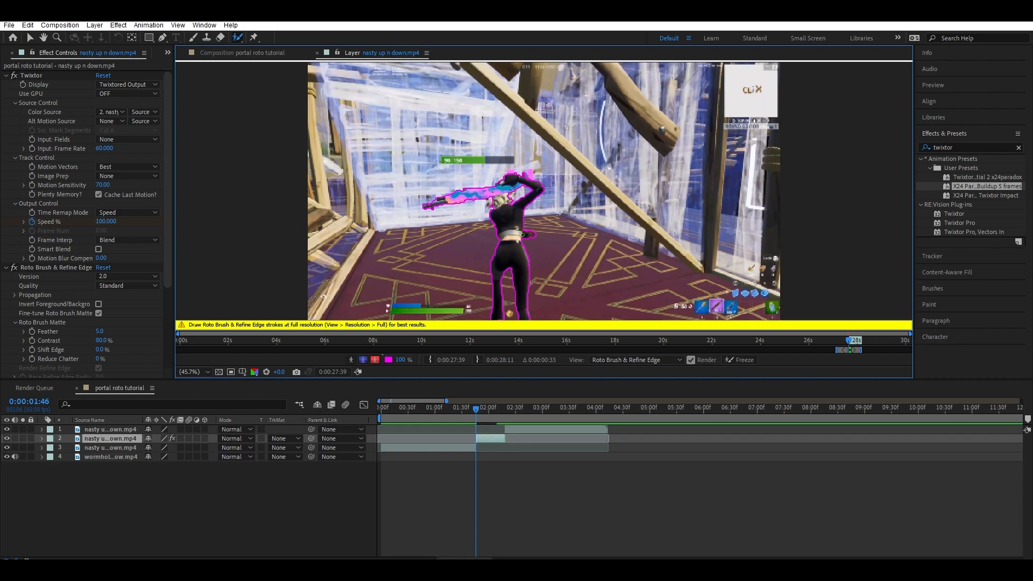
drag(478, 412, 503, 417)
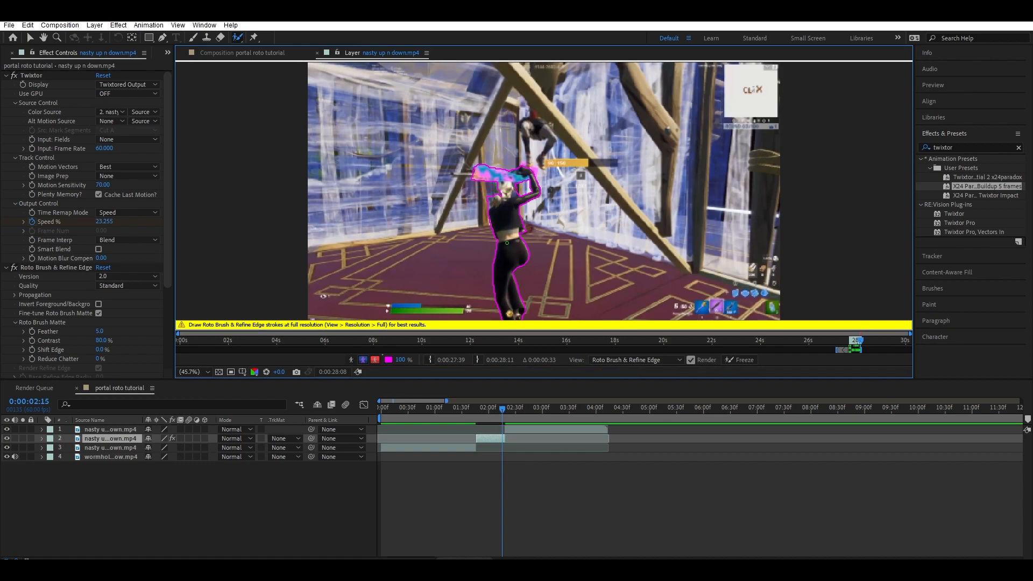
drag(501, 408, 474, 408)
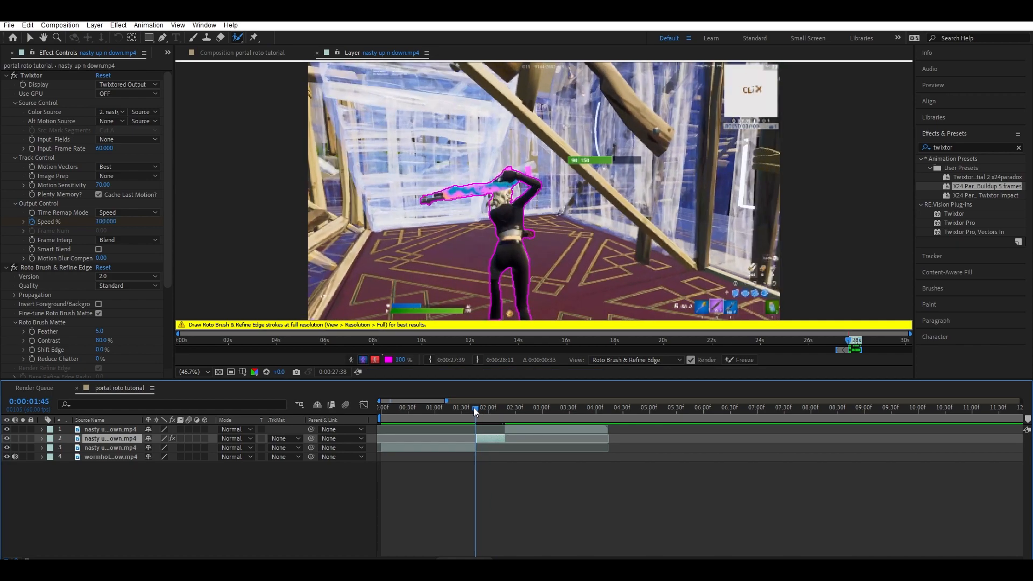
Step: Duplicate the rotoscoped layer 2 clip
click(508, 439)
click(496, 441)
key(ctrl+d)
Step: Remove the Roto Brush & Refine Edge effect from the lower copy on layer 3
click(493, 448)
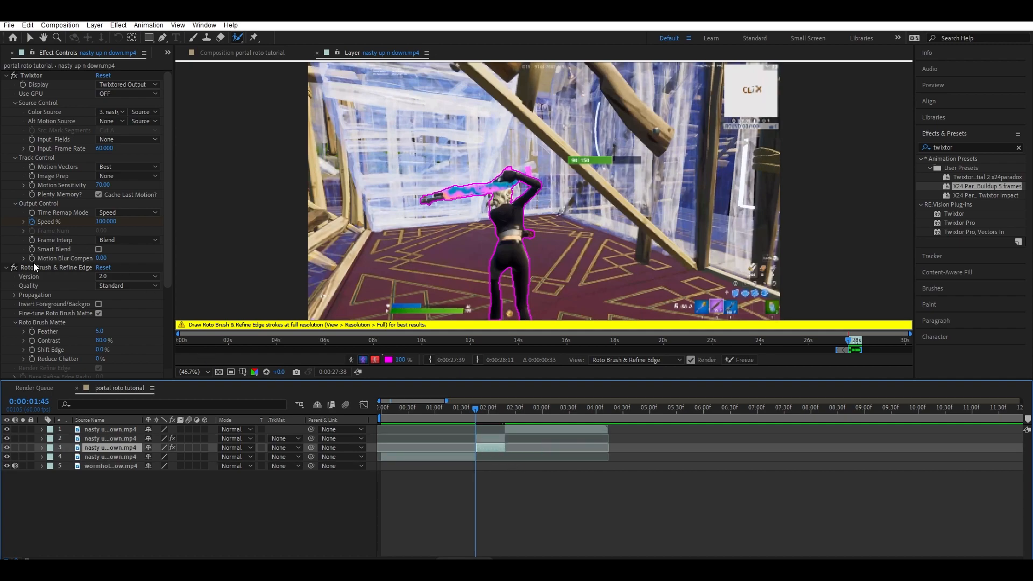
click(6, 267)
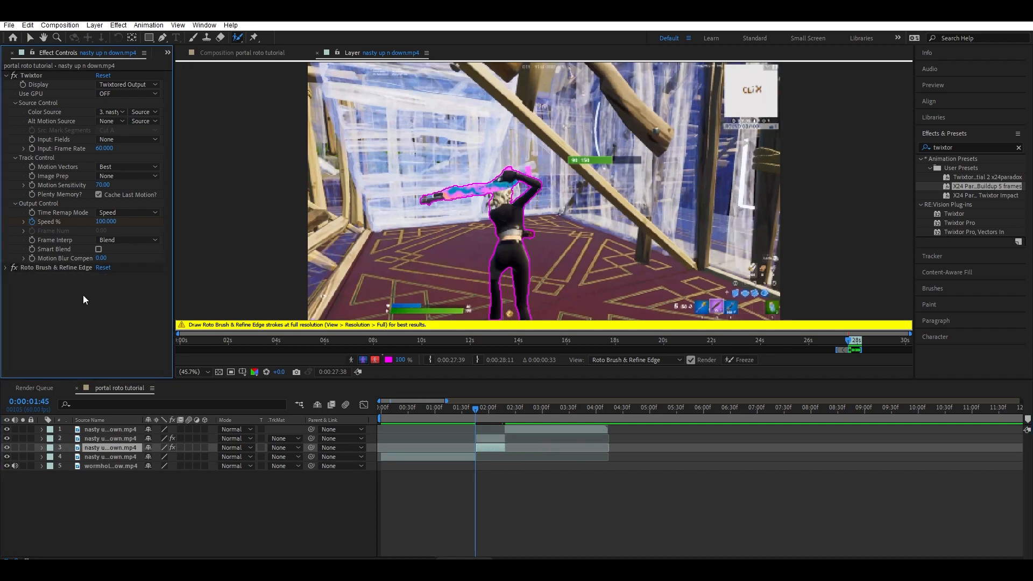
click(577, 474)
click(487, 449)
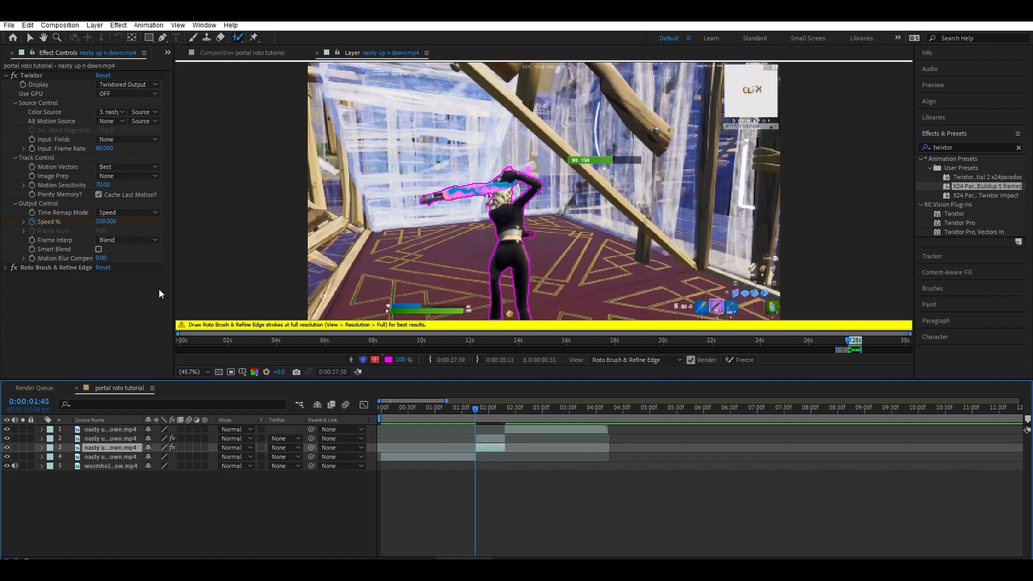
click(60, 267)
key(Delete)
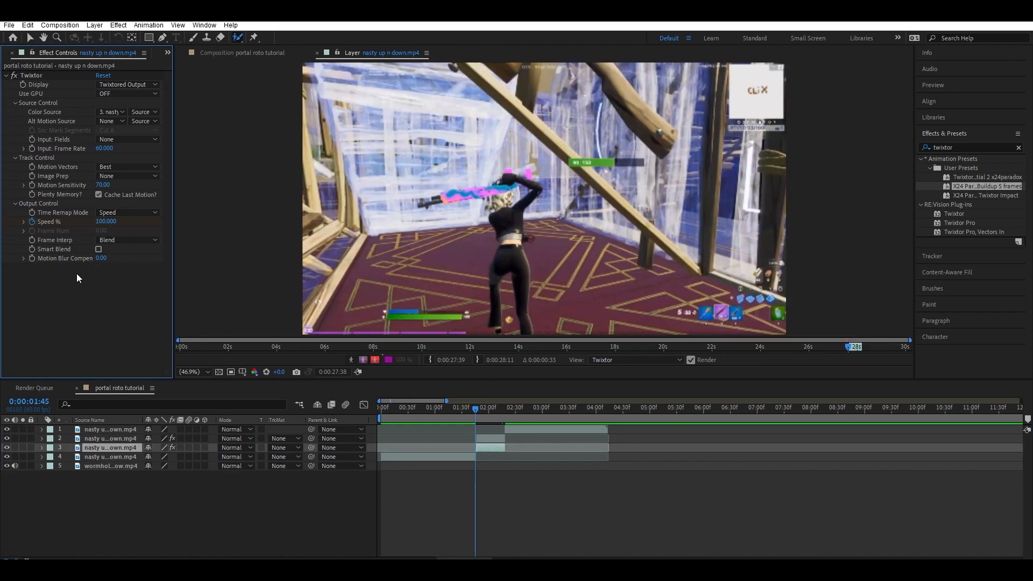
Step: Hide the lower copy without the Roto Brush and close the layer view to return to the composition
click(518, 499)
key(v)
click(483, 447)
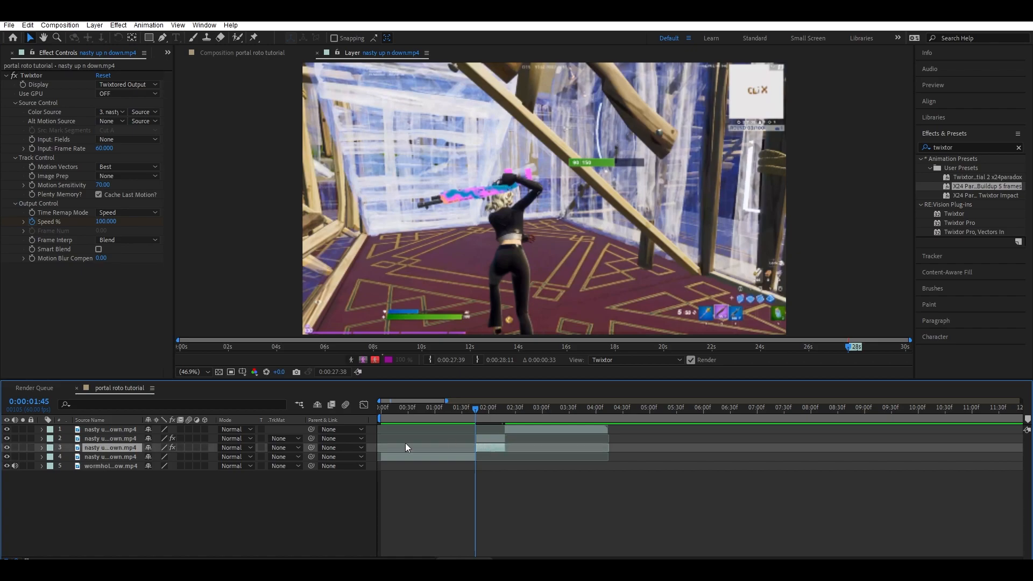
click(7, 448)
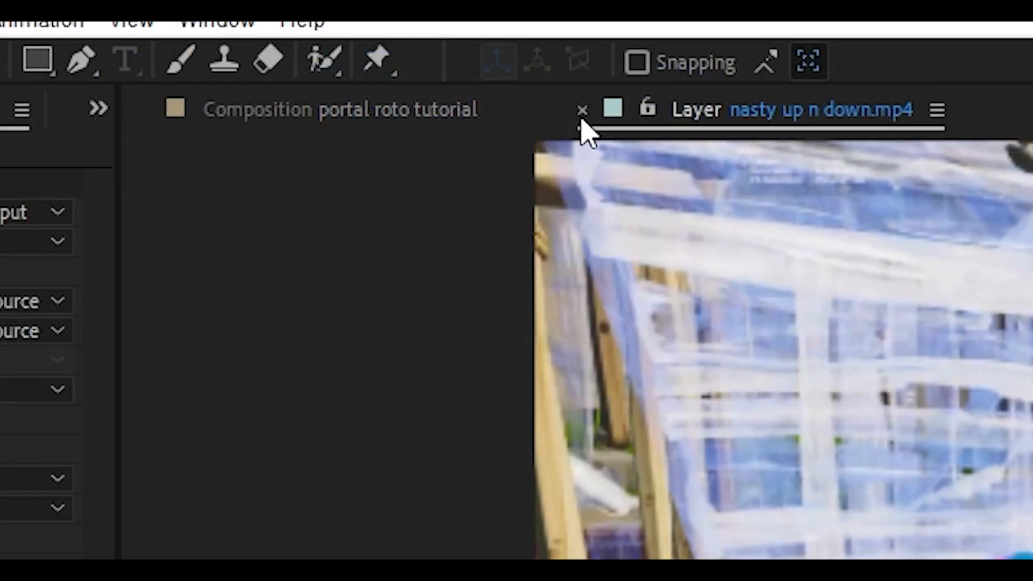
click(582, 111)
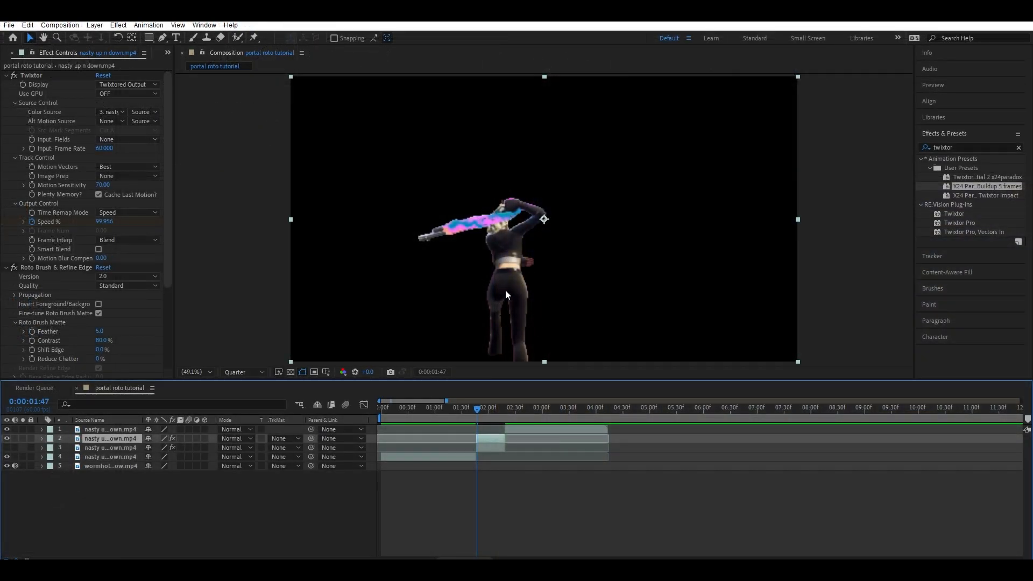
Step: Toggle the lower copy's visibility to compare the character cutout with the full picture, leaving the copy shown
click(6, 447)
click(6, 447)
click(6, 447)
click(6, 447)
click(6, 447)
click(549, 487)
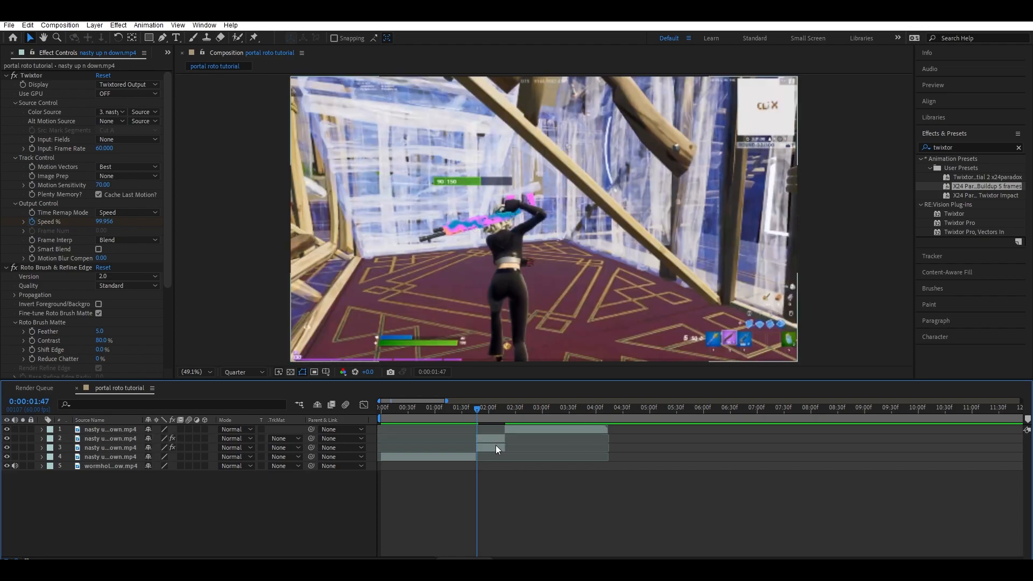
Step: Apply the purple x24 paradox top preset to the rotoscoped layer 2 clip and preview it at Full resolution
click(493, 438)
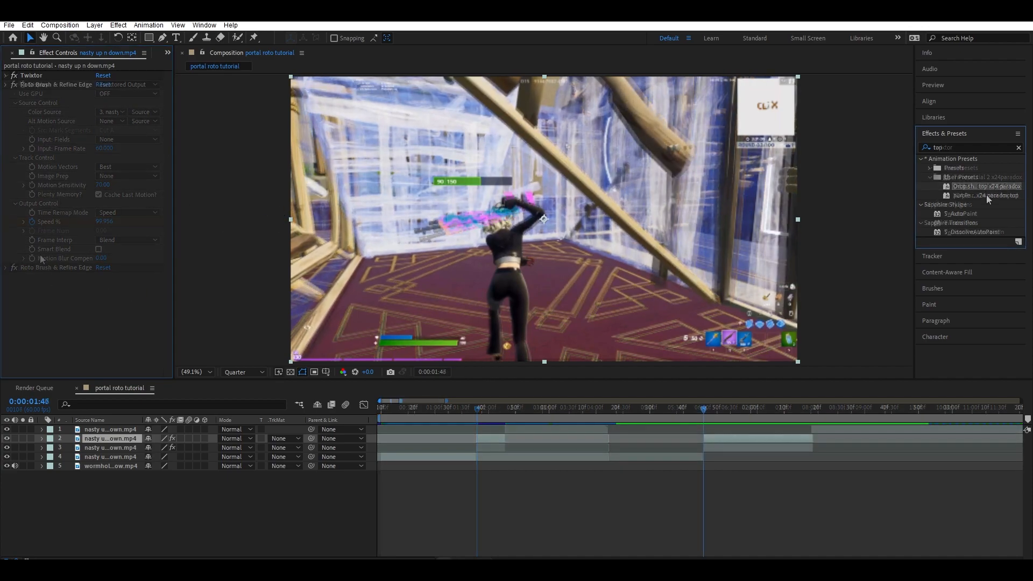
drag(984, 195, 719, 437)
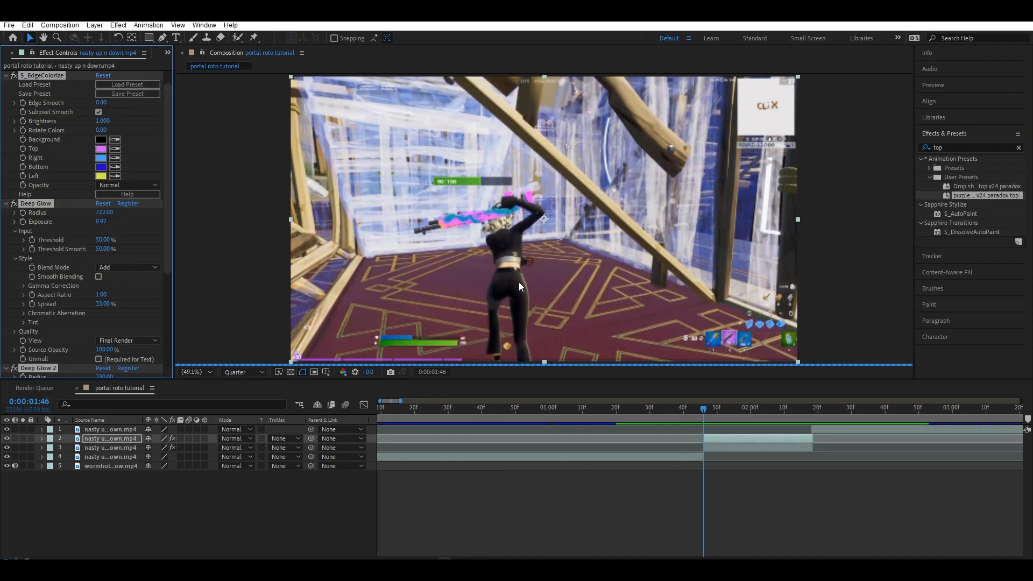
click(243, 372)
click(244, 399)
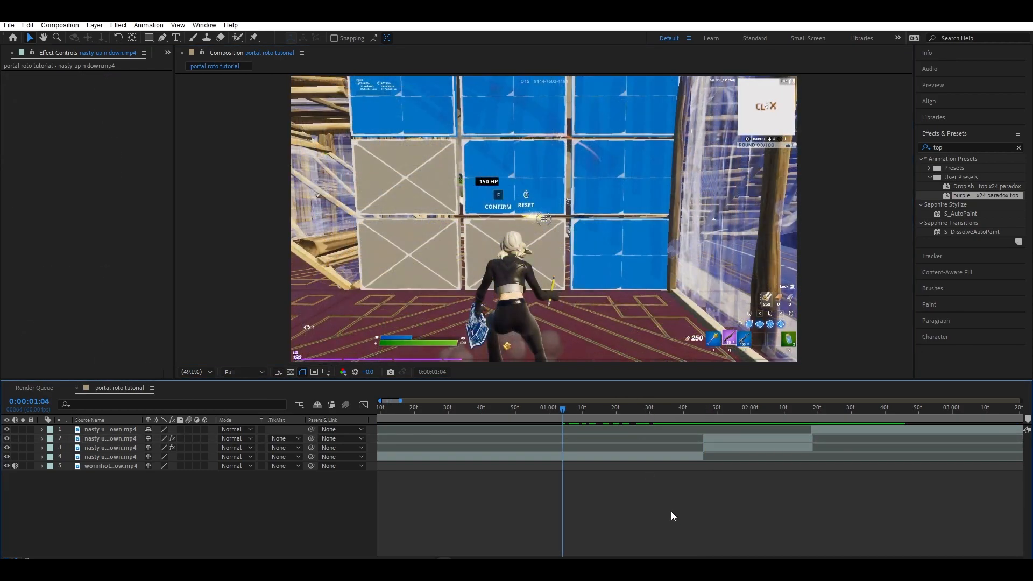
key(space)
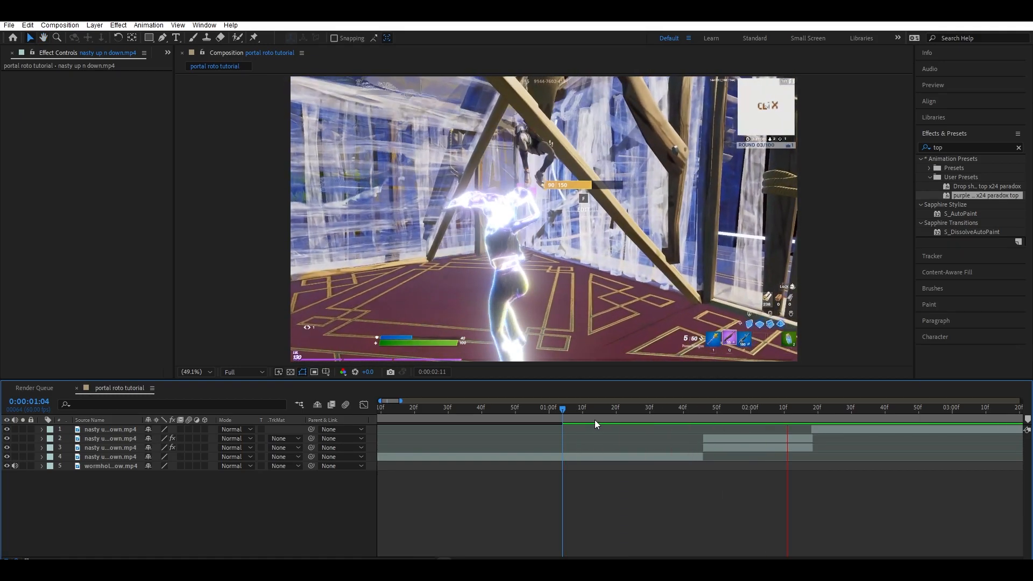
Step: Set the Exposure of the first Deep Glow effect on the rotoscoped clip to 0.4
click(704, 413)
click(729, 441)
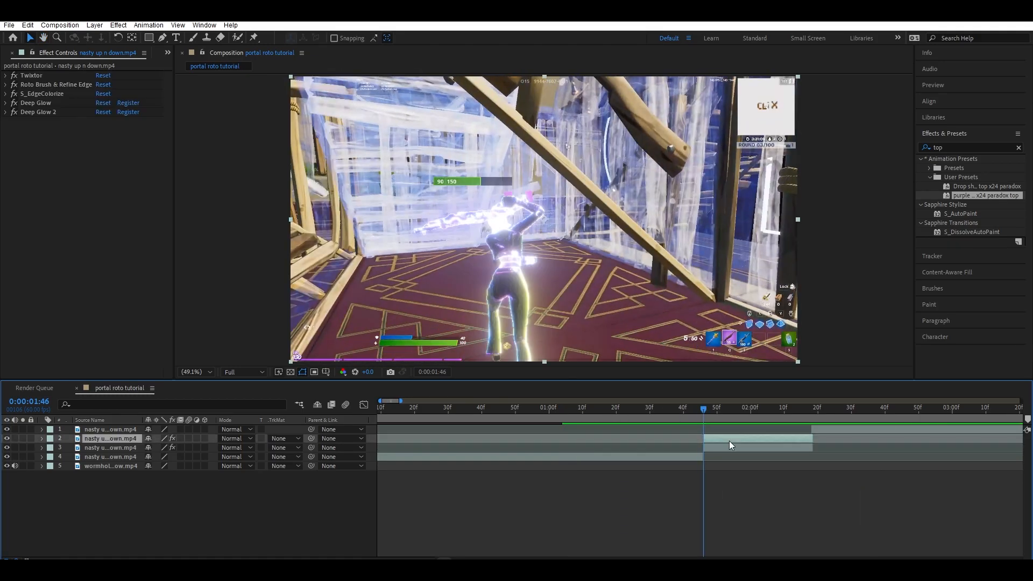
click(6, 103)
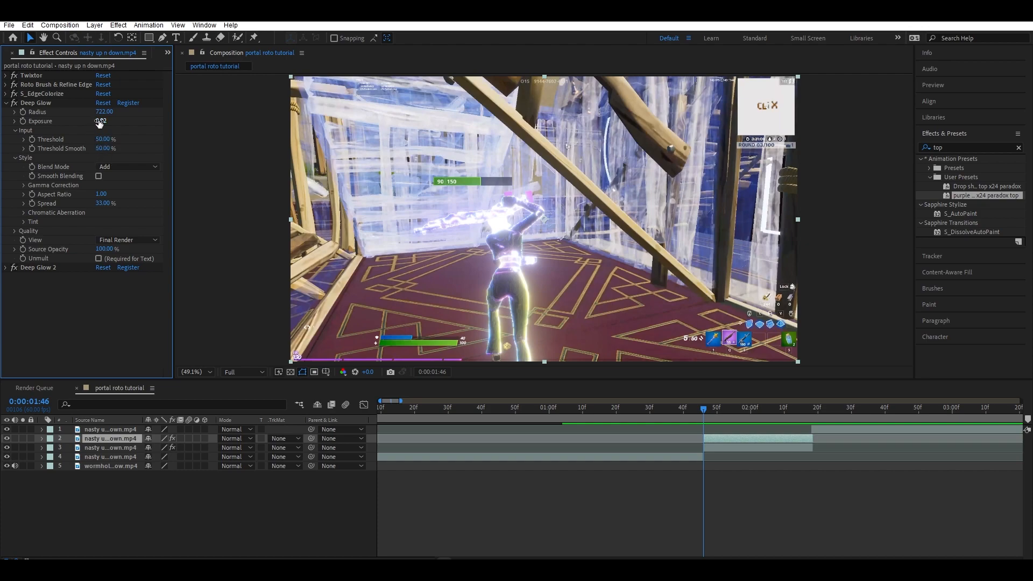
drag(102, 121, 89, 122)
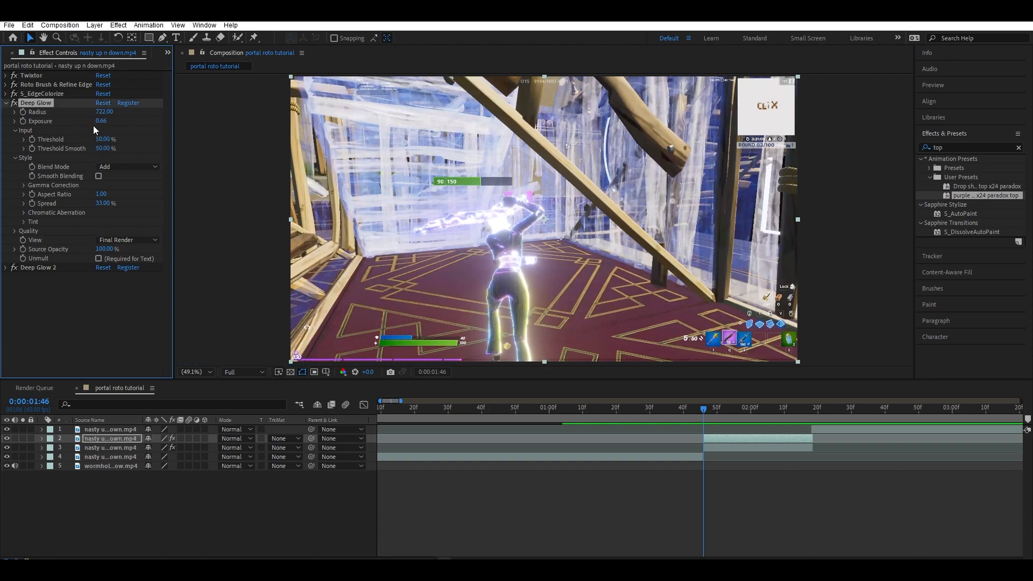
click(101, 122)
text(0.4)
key(Return)
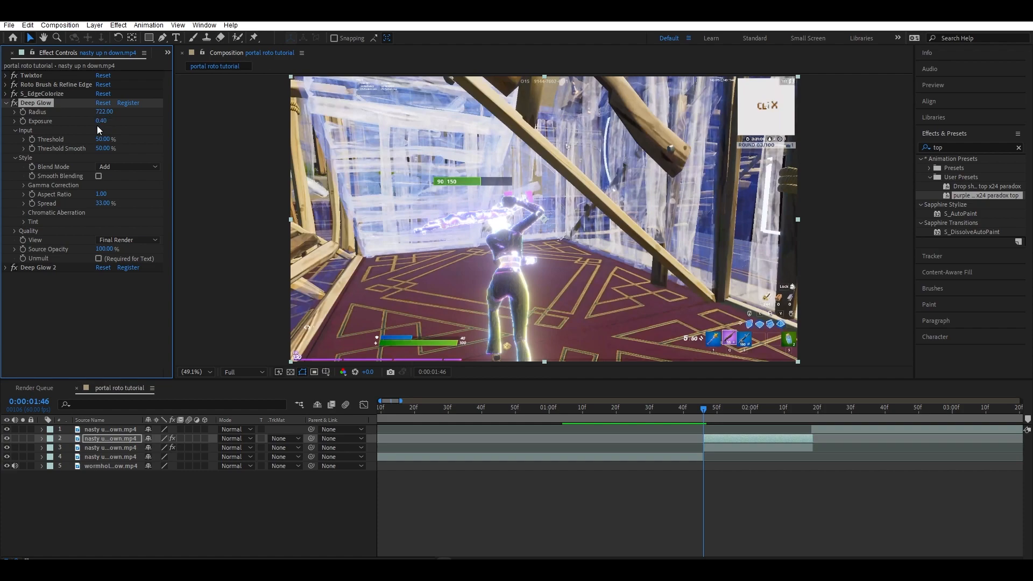
Step: Adjust the Exposure of the Deep Glow 2 effect on the rotoscoped clip
click(6, 268)
scroll(6, 267, down, 2)
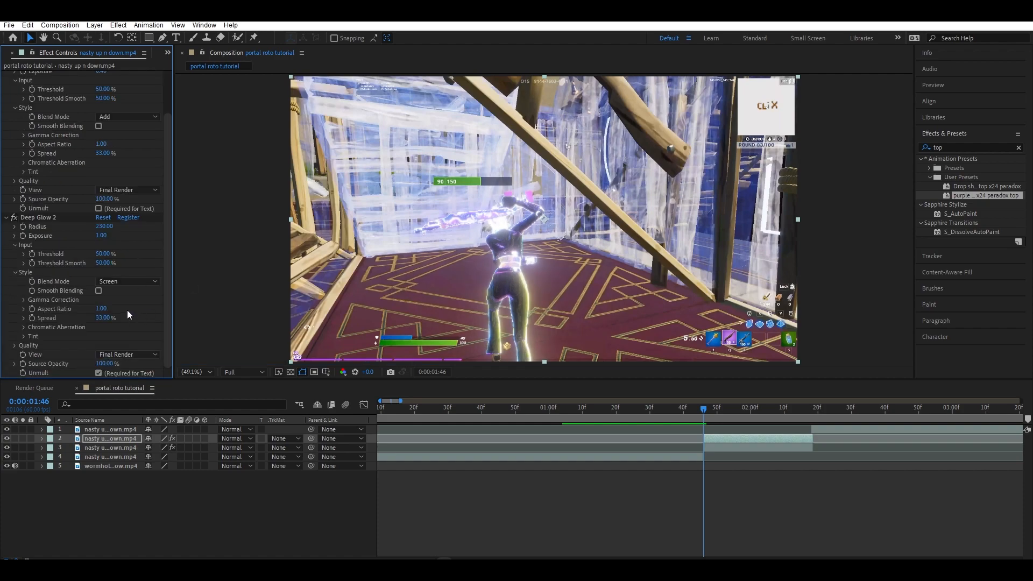
click(102, 235)
key(Return)
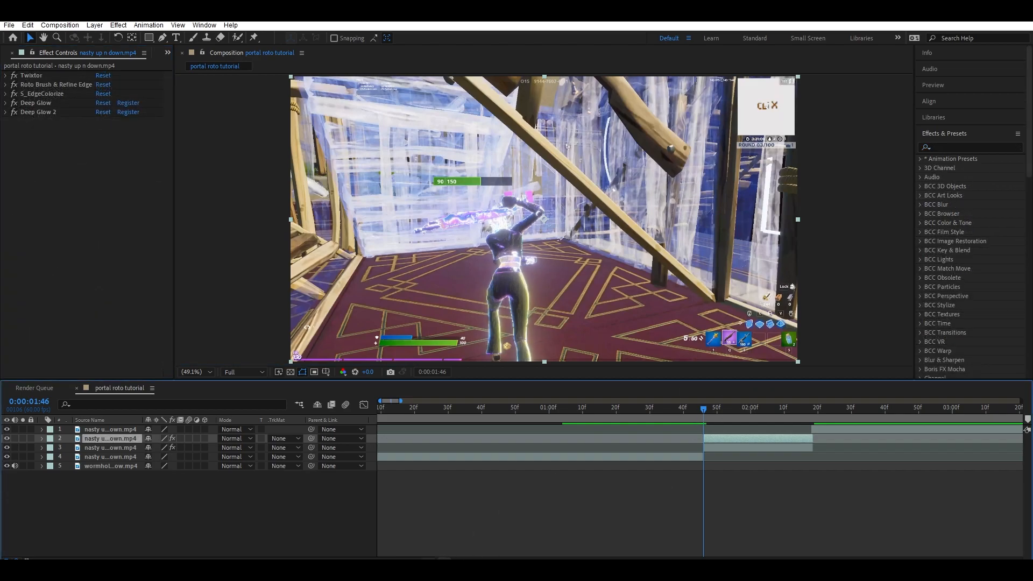
Step: Slide the wormhole portal rainbow.mp4 layer in time so it starts shortly before the rotoscoped clip, at about 1:24
scroll(571, 485, down, 12)
drag(757, 467, 406, 479)
drag(398, 409, 392, 409)
drag(1021, 401, 414, 401)
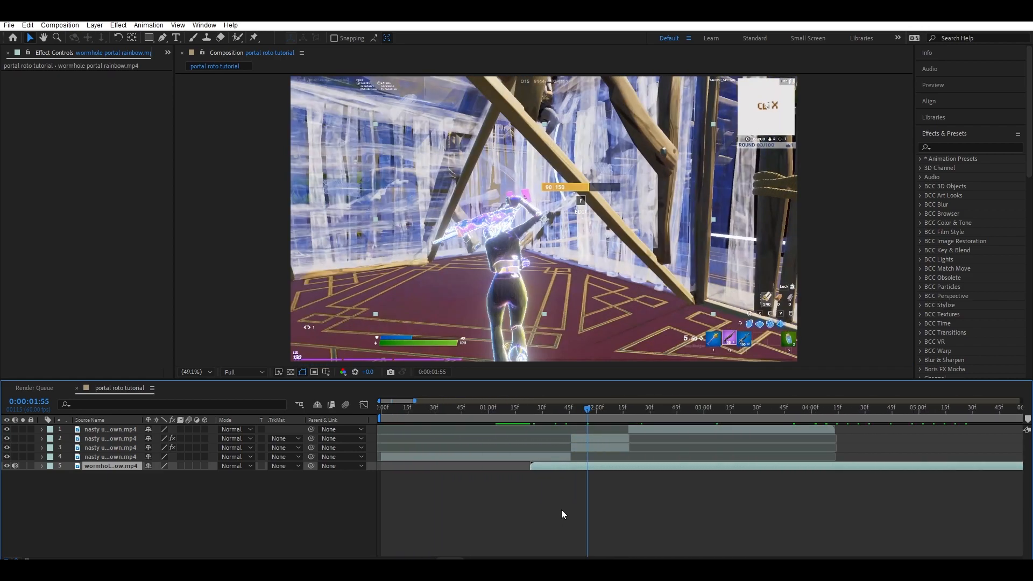
Step: Fit the wormhole portal rainbow.mp4 layer to the composition, scaling it to 150%
drag(671, 416, 582, 442)
key(s)
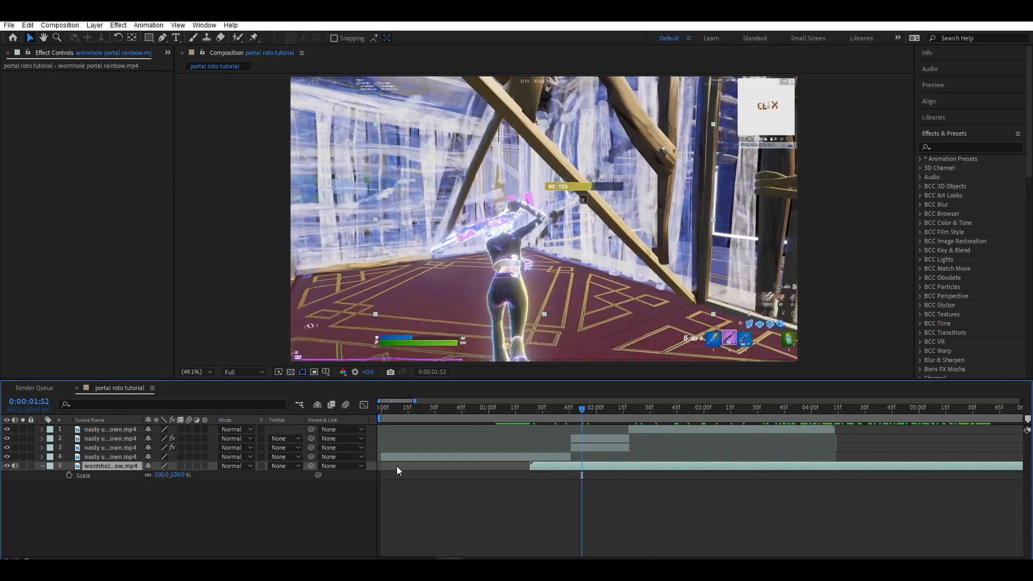
key(ctrl+alt+f)
Step: Delete the layer 3 copy beneath the rotoscoped clip to reveal the wormhole footage behind the character
drag(582, 418, 573, 415)
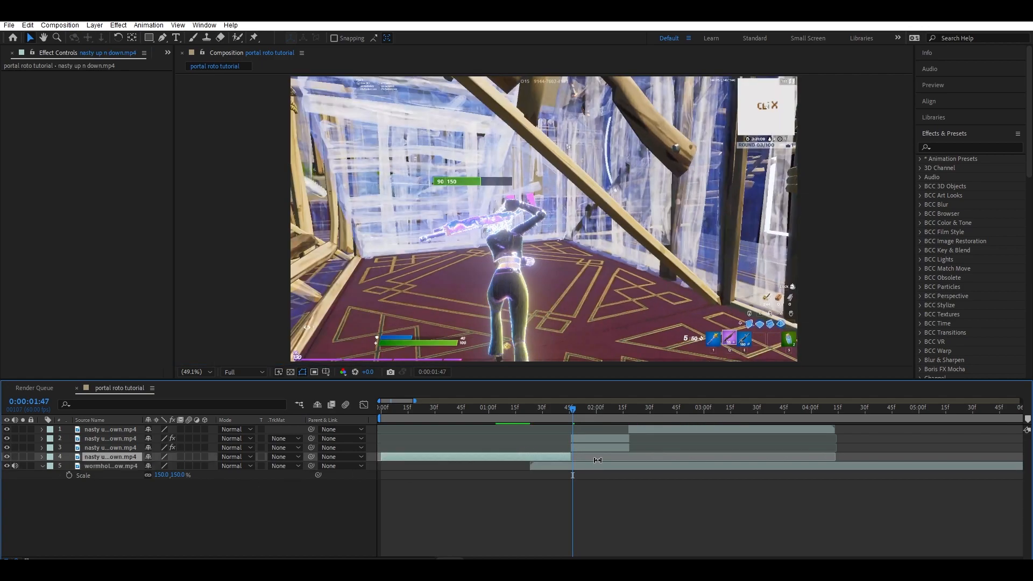
click(602, 449)
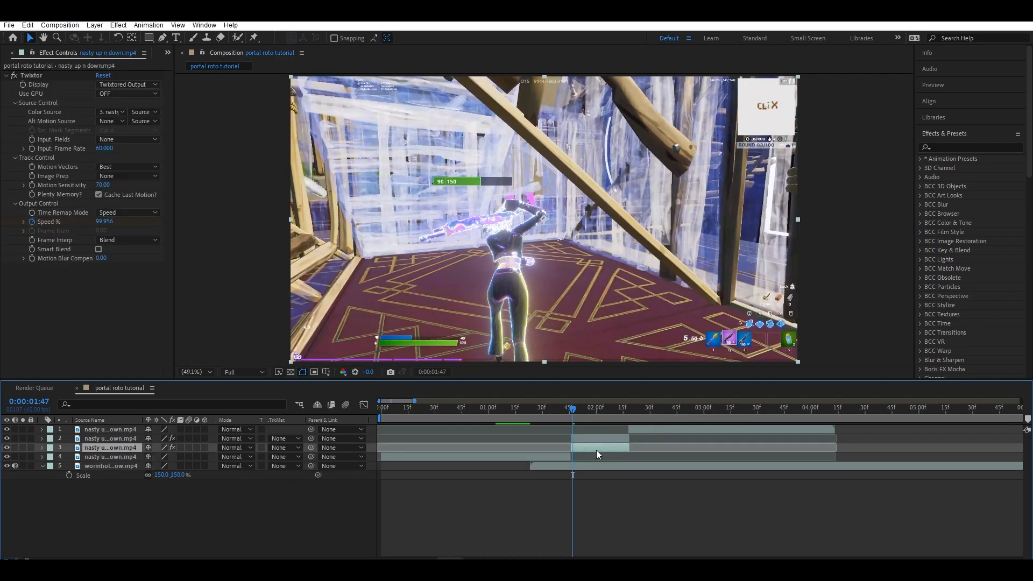
key(Delete)
Step: Trim the wormhole layer to the length of the rotoscoped clip, starting at 1:46 and ending at 2:18
click(571, 413)
click(586, 457)
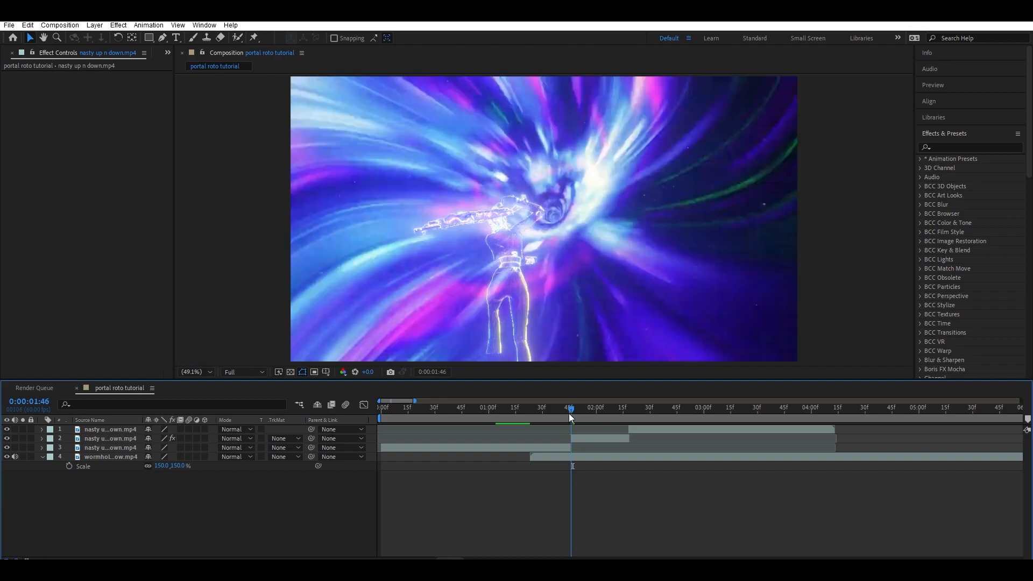
click(628, 413)
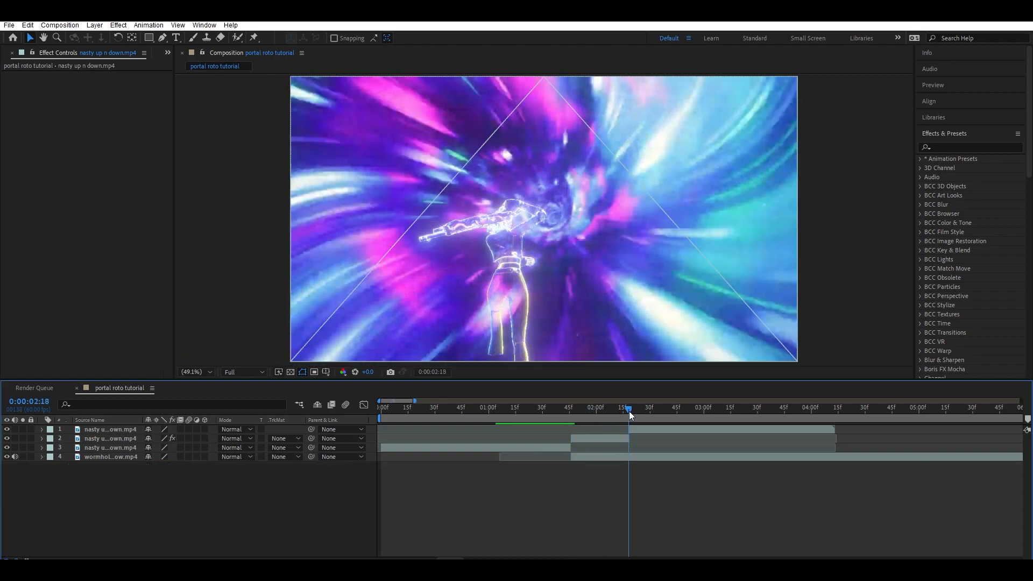
click(648, 459)
key(alt+])
Step: Preview the transition into the wormhole section from about 1:41 at Third resolution
click(604, 415)
drag(605, 414, 570, 419)
click(253, 372)
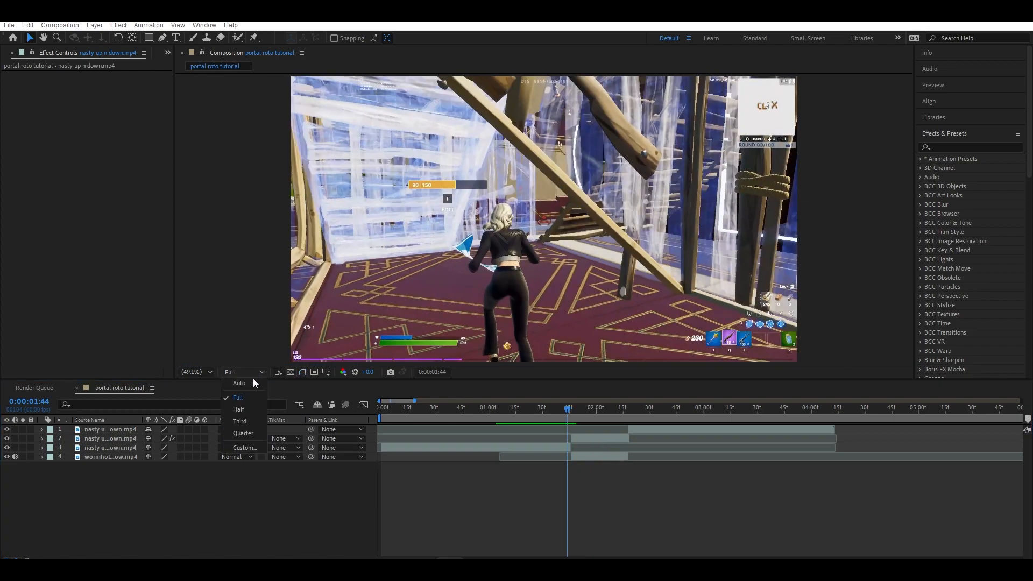
click(239, 421)
drag(569, 412, 566, 416)
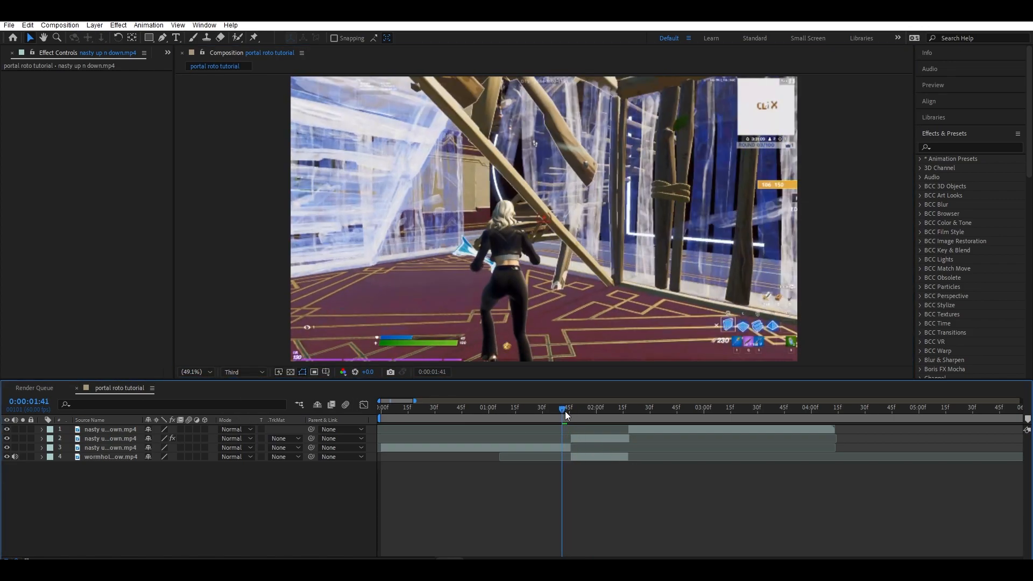
key(space)
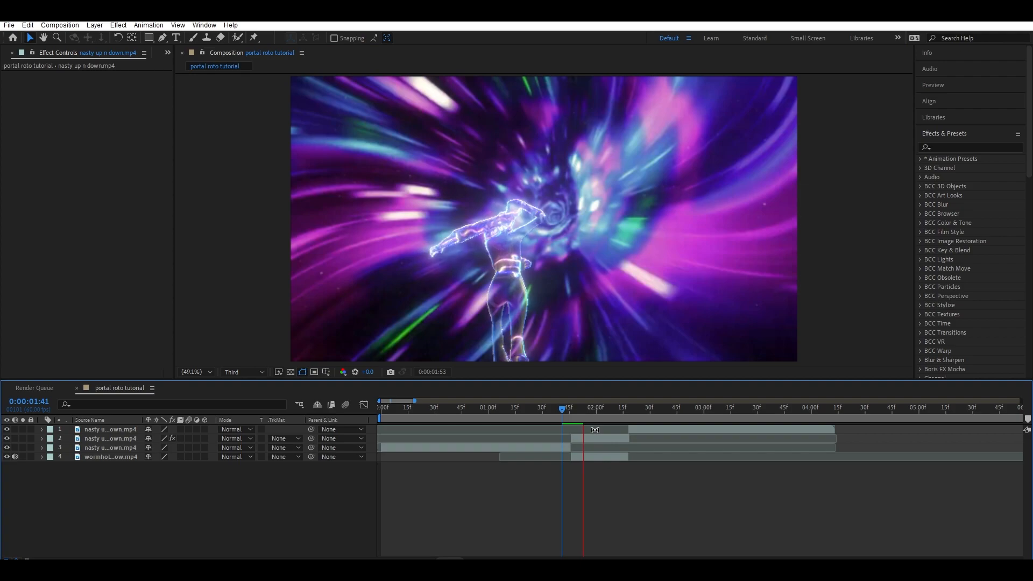
Step: Set the S_EdgeColorize brightness on the rotoscoped clip in layer 2 to 1.7
click(110, 439)
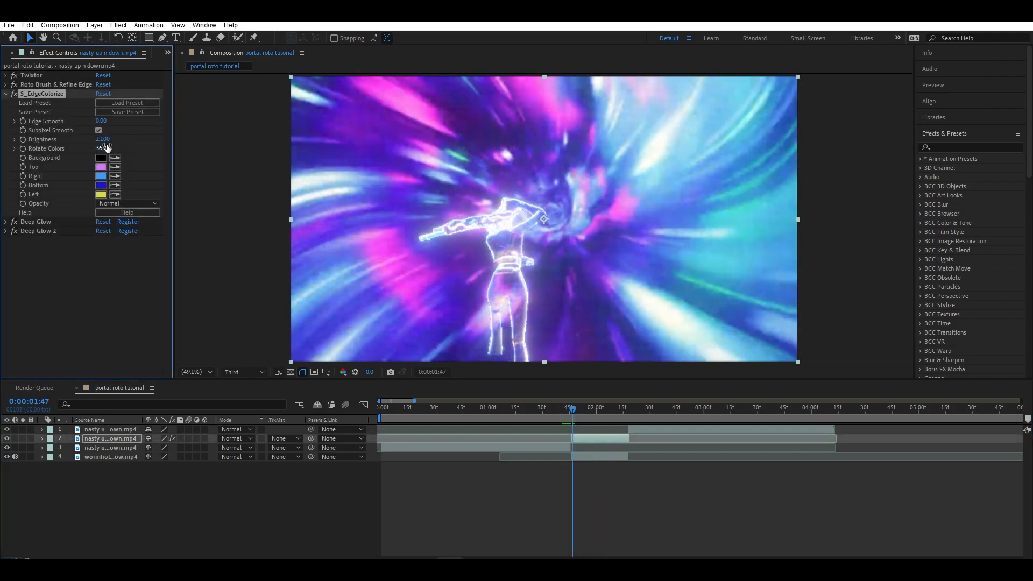
click(102, 138)
text(1.5)
key(Return)
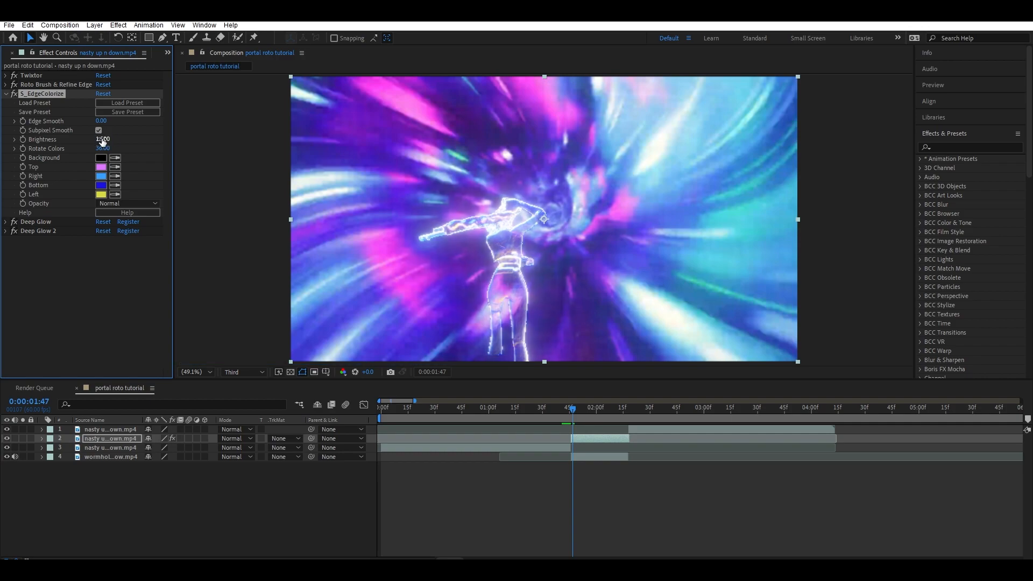
click(108, 140)
text(1.7)
key(Return)
click(6, 94)
Step: Set the composition preview resolution to Quarter
click(244, 372)
click(245, 398)
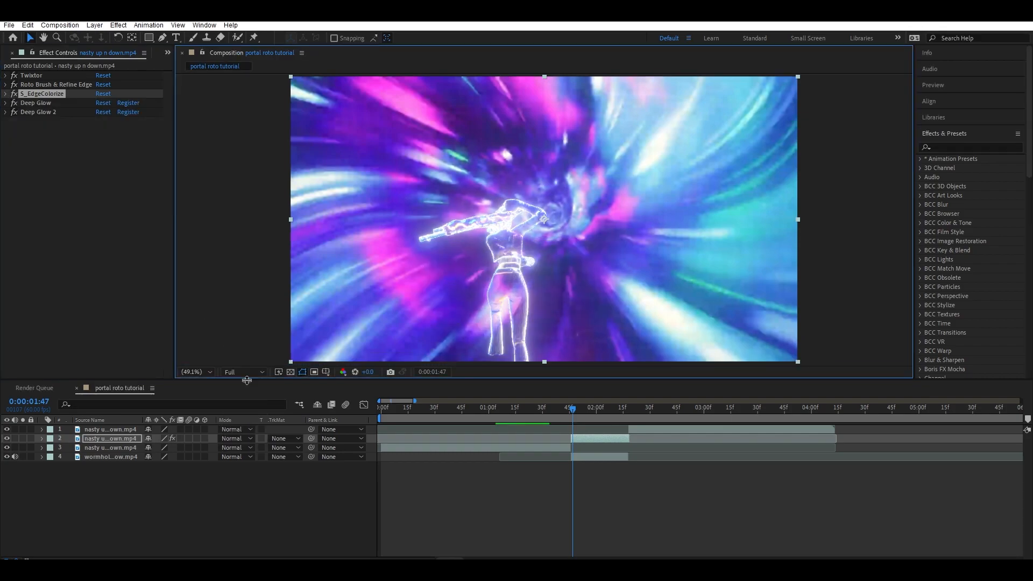
click(252, 373)
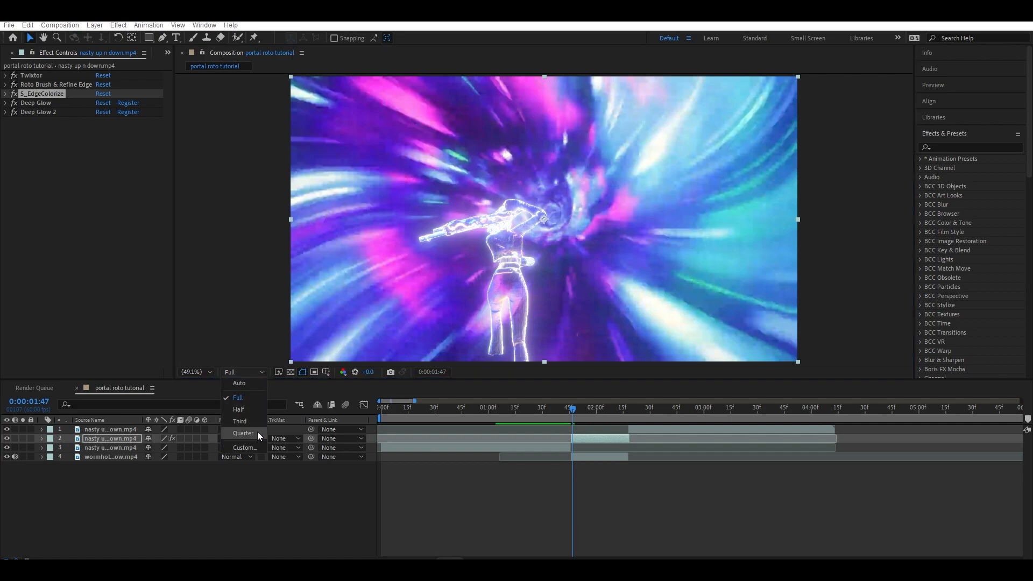
click(243, 433)
Step: Keyframe the rotoscoped clip's scale at 110% at 1:46
key(s)
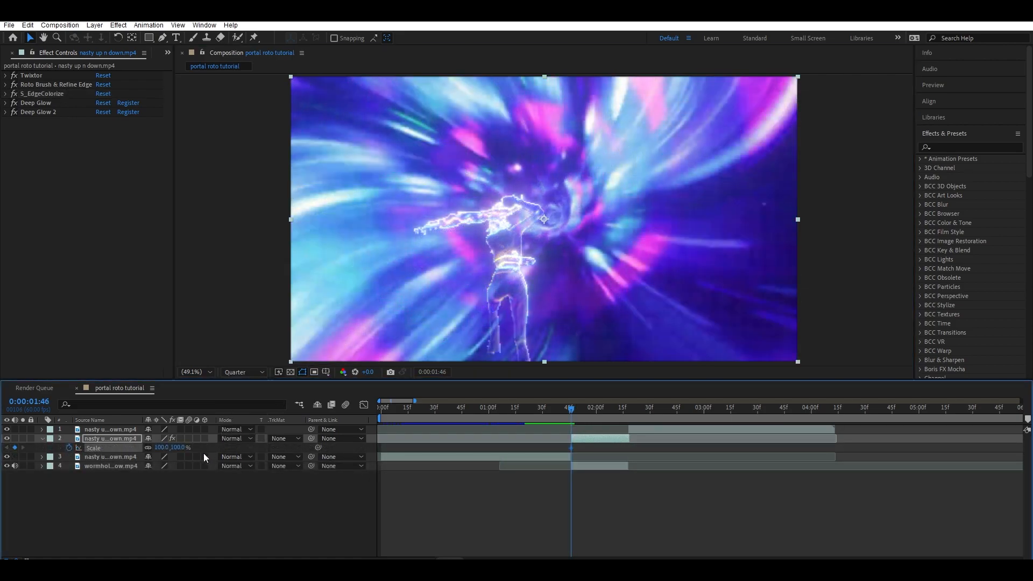
drag(161, 447, 169, 448)
mouse_move(576, 410)
mouse_down()
mouse_move(595, 410)
mouse_move(575, 414)
mouse_up()
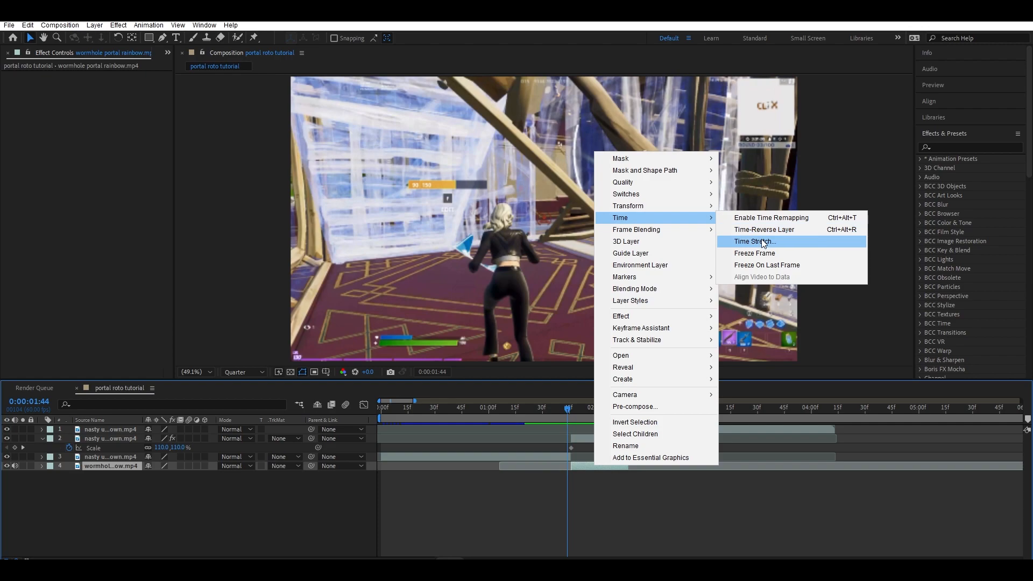
Step: Slow down the wormhole portal rainbow.mp4 layer with Time Stretch, holding its in-point, and enable frame blending on it
click(761, 243)
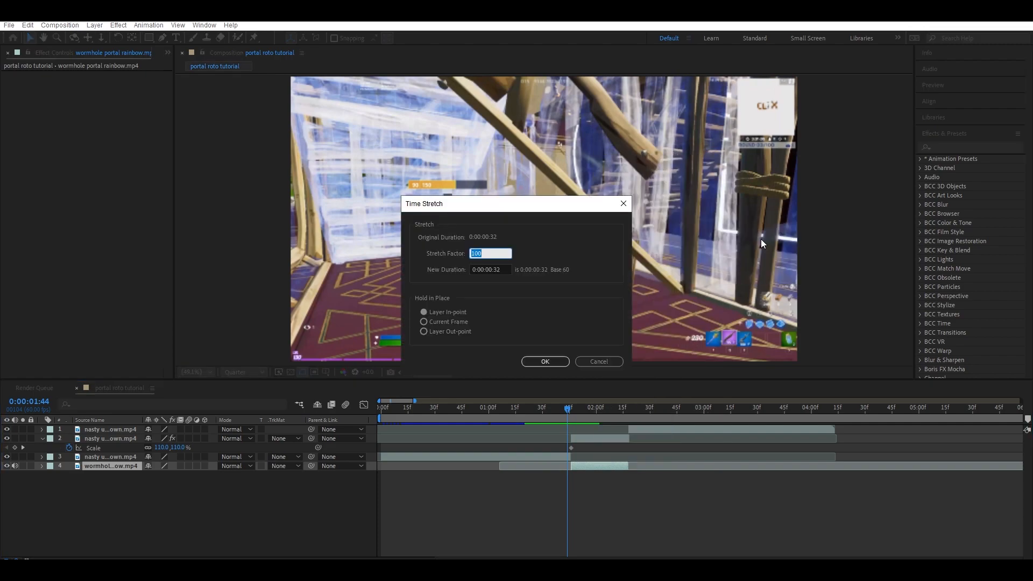
key(Return)
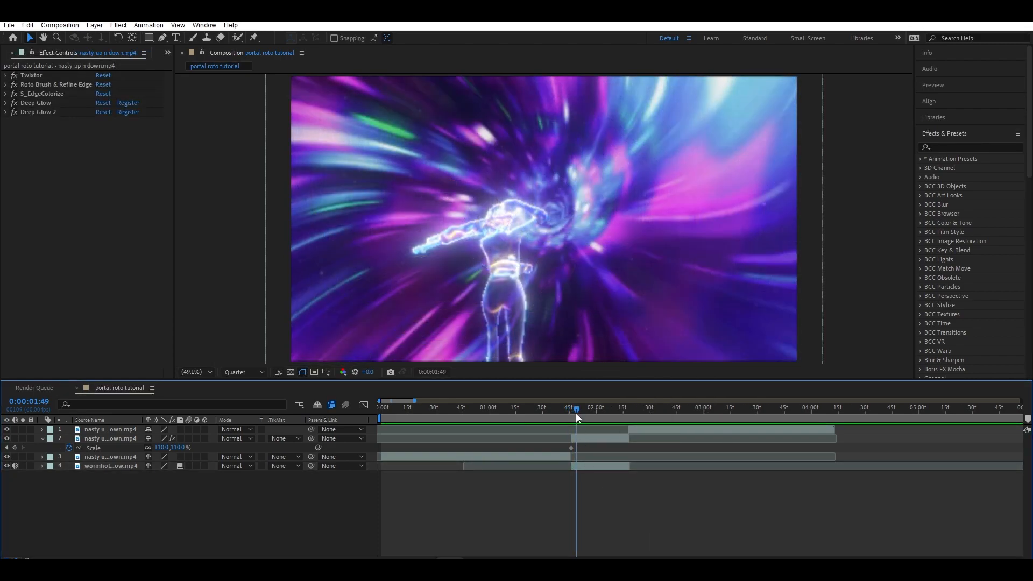
drag(576, 418, 569, 417)
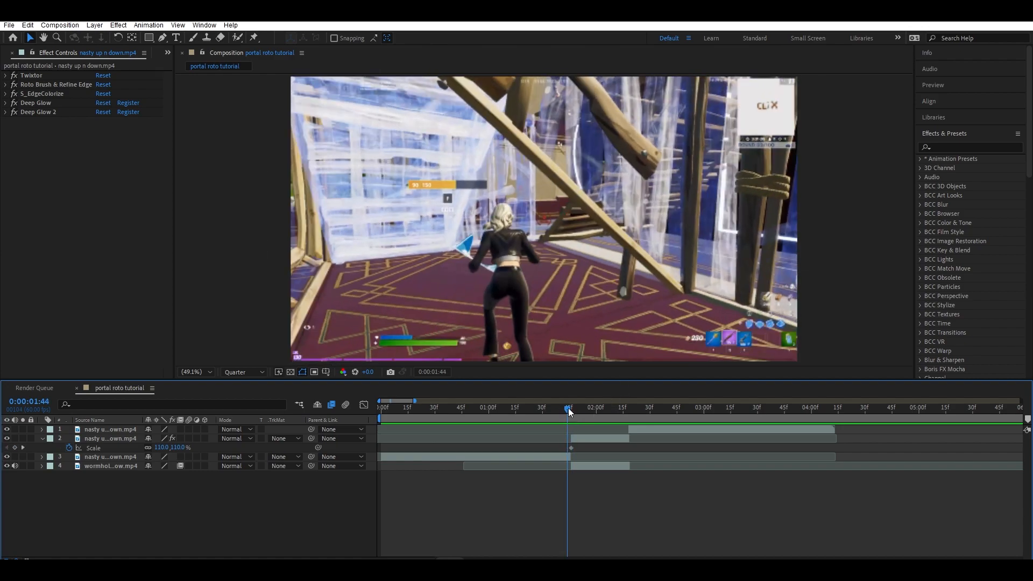
Step: Duplicate the rotoscoped clip and remove Deep Glow 2, Deep Glow, S_EdgeColorize and Roto Brush & Refine Edge from the lower copy
drag(568, 408, 573, 418)
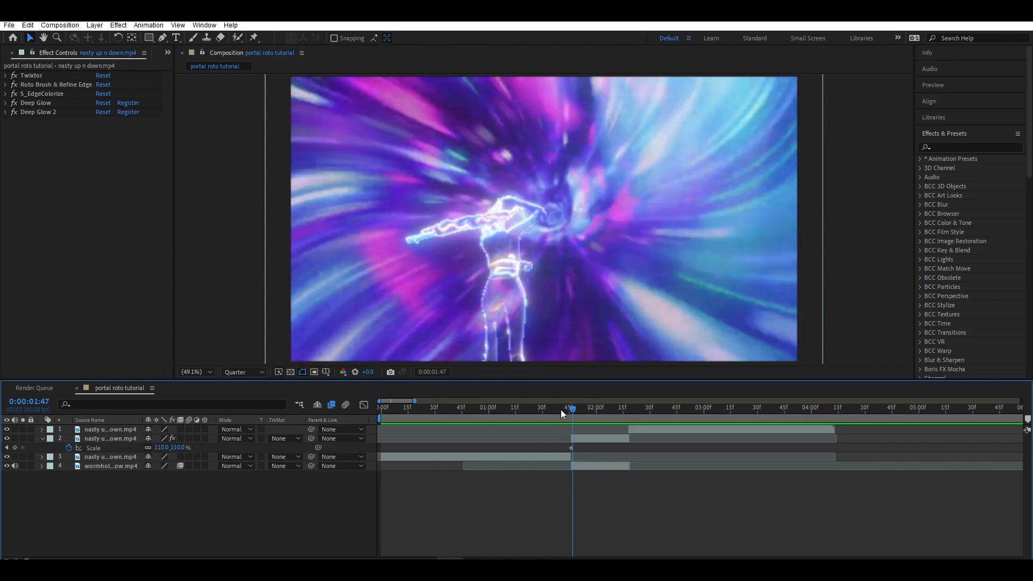
drag(575, 412, 573, 414)
click(586, 440)
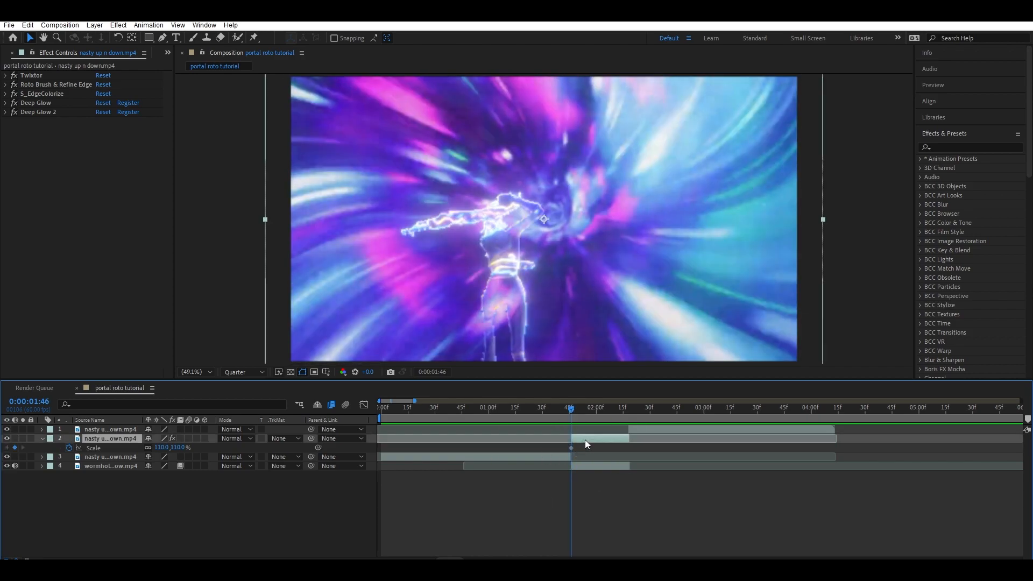
key(ctrl+d)
click(41, 112)
key(Delete)
click(42, 103)
key(Delete)
click(42, 93)
key(Delete)
click(42, 85)
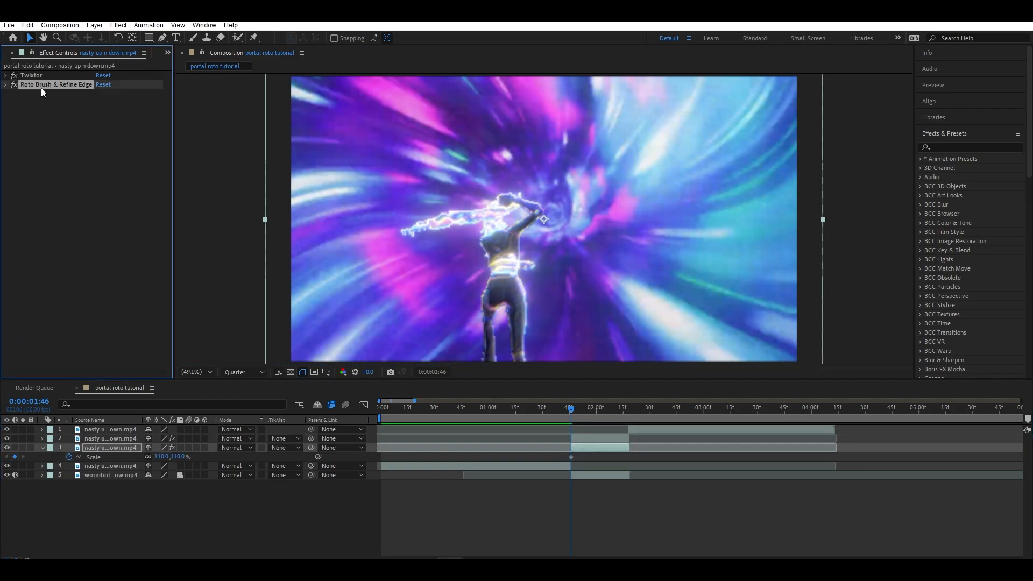
key(Delete)
Step: Fade the lower copy's opacity from 100% at 1:46 to 0% at 1:52, and cut off the rest of that clip
key(t)
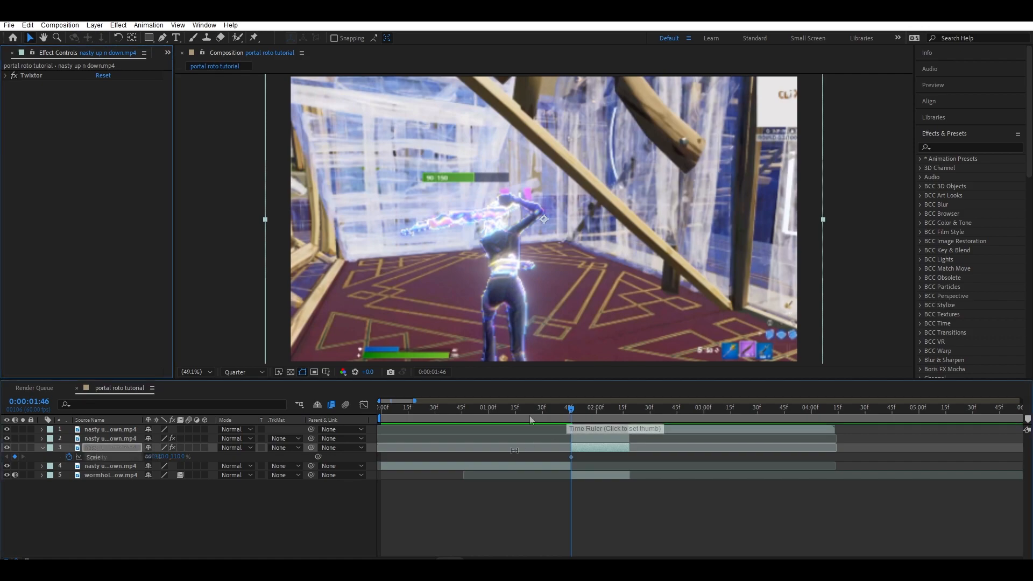
drag(572, 419, 576, 417)
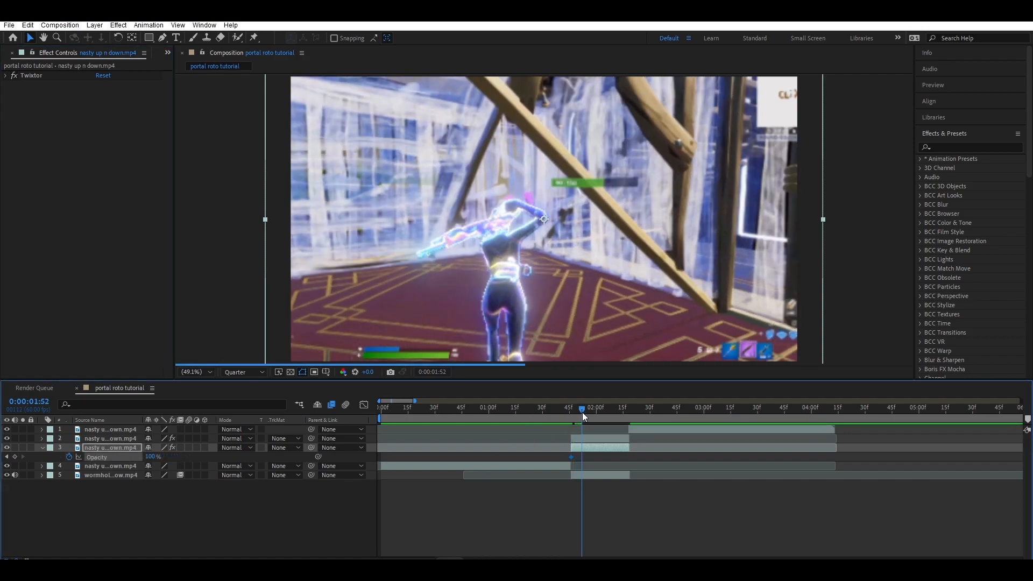
click(554, 514)
drag(151, 457, 24, 451)
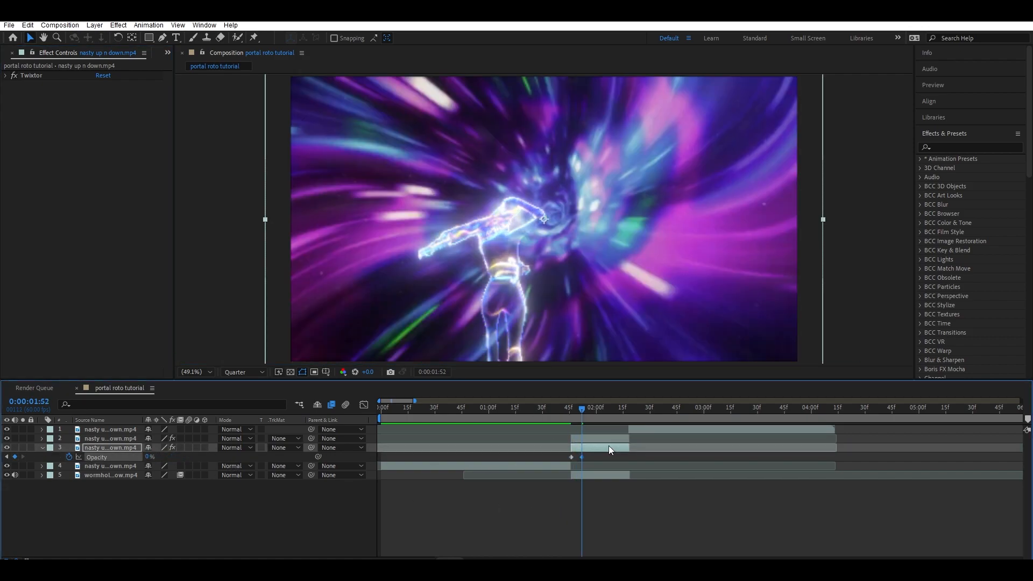
key(ctrl+shift+d)
key(Delete)
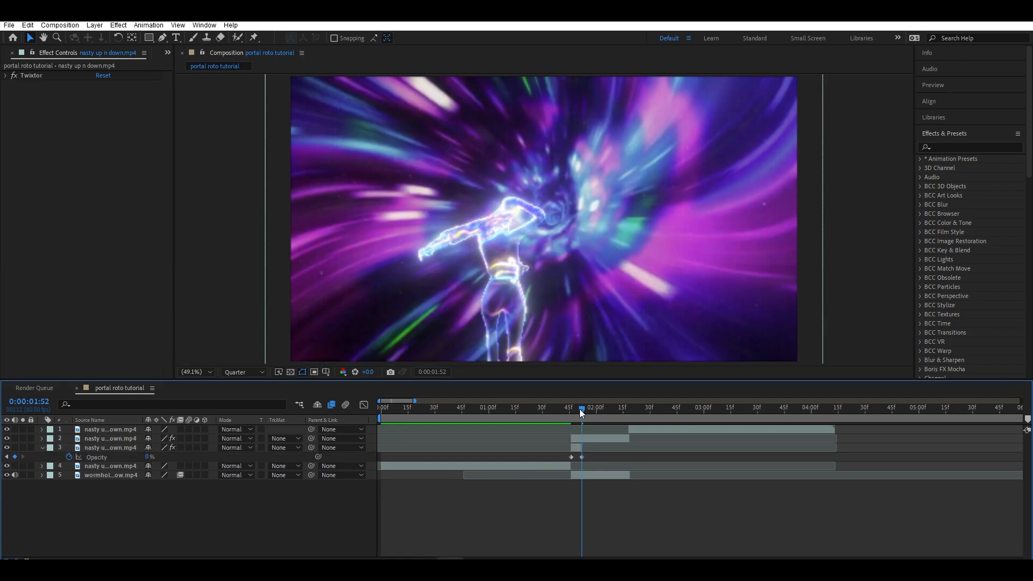